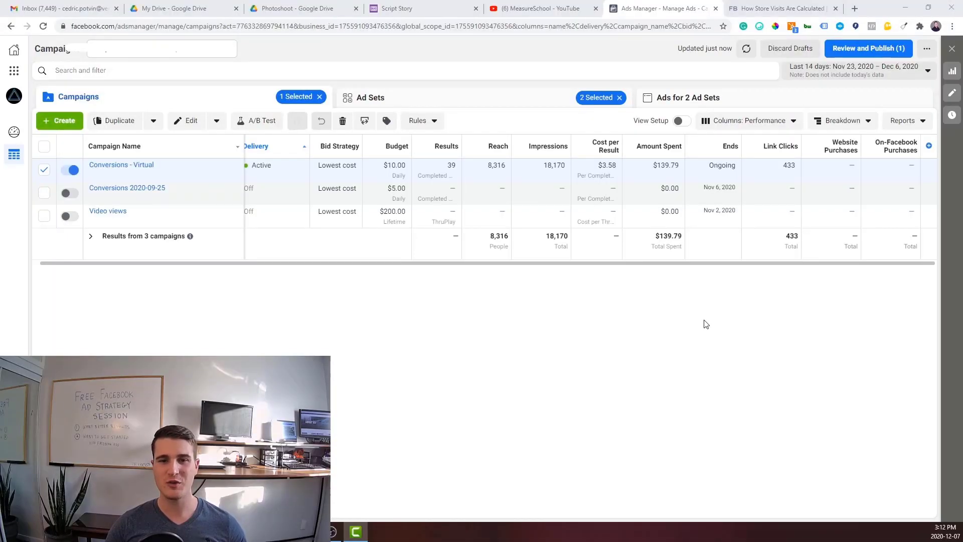
Open Customize Columns from the Columns menu and review the 19 selected columns.
left_click(764, 128)
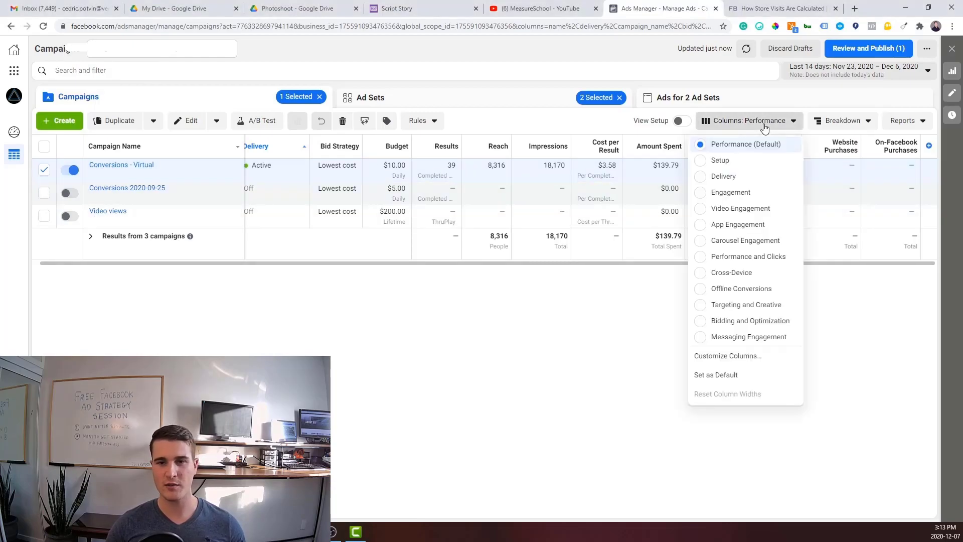
left_click(729, 359)
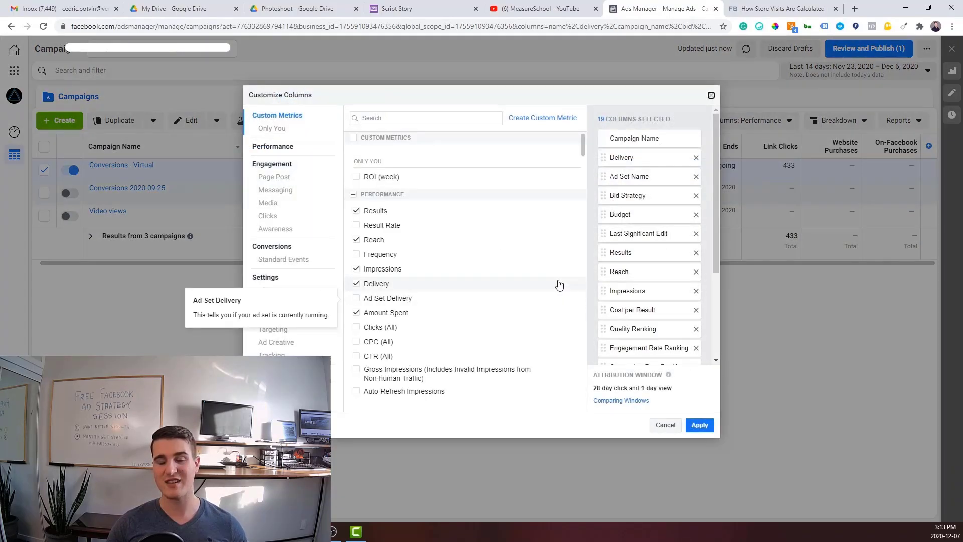
scroll(632, 321, "down", 3)
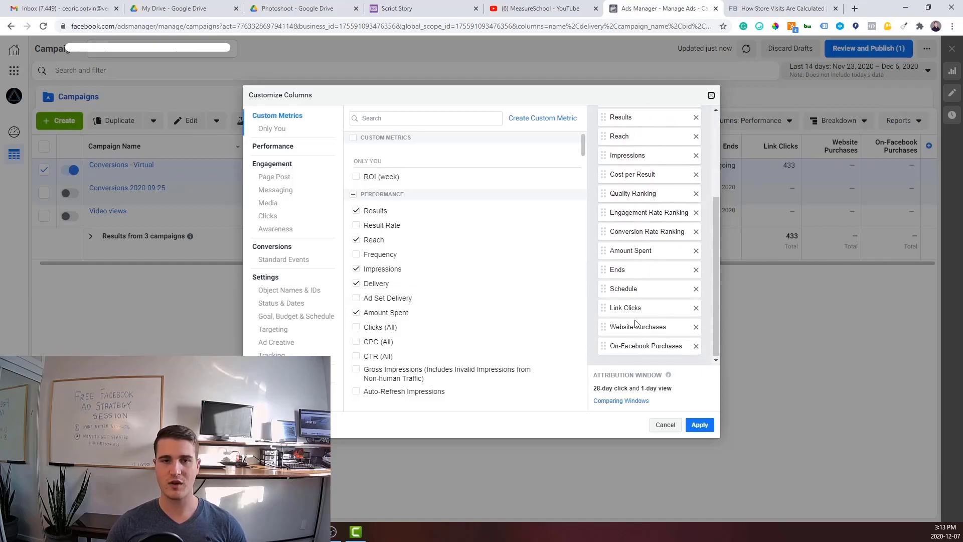
scroll(625, 316, "up", 3)
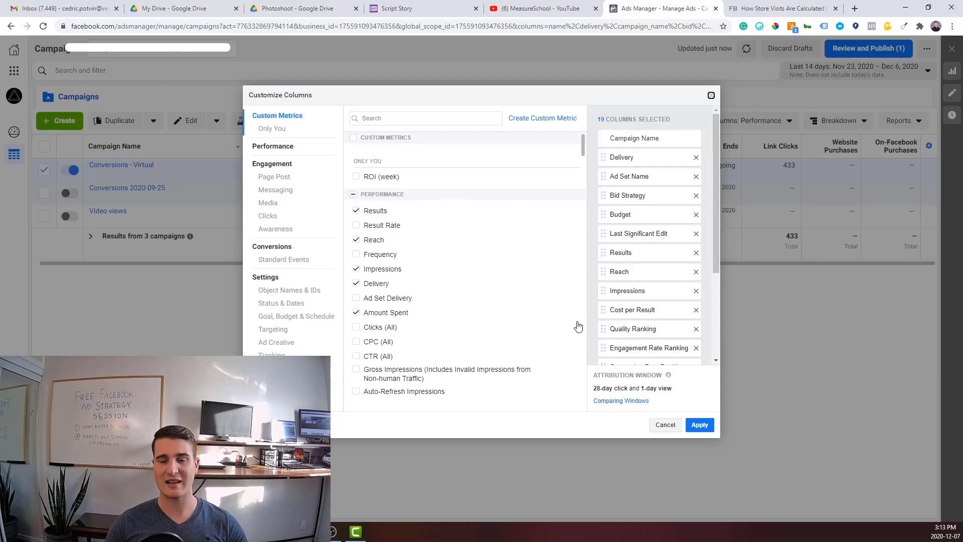
Tick CTR (All), CPC (All), Clicks (All) and CPM (Cost per 1,000 Impressions) under Performance.
scroll(573, 328, "down", 1)
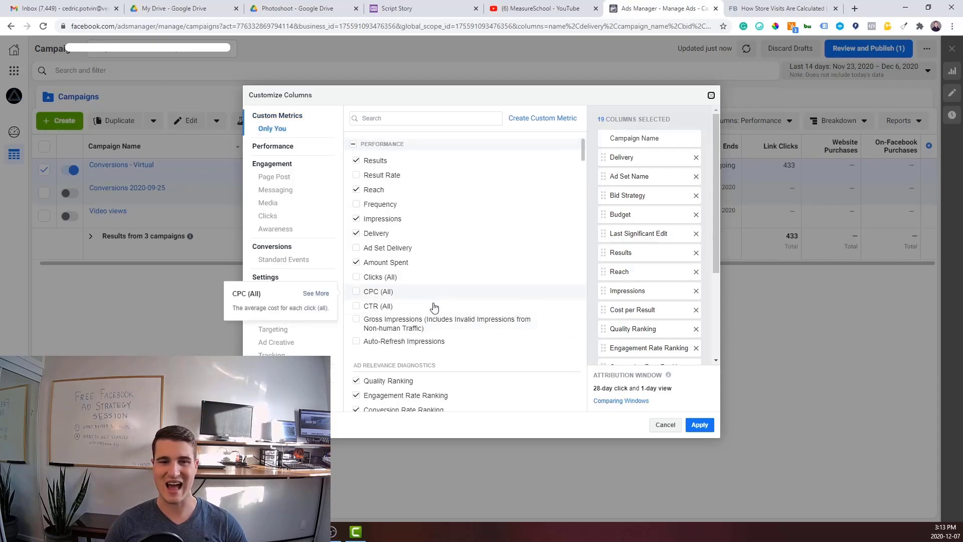
left_click(361, 311)
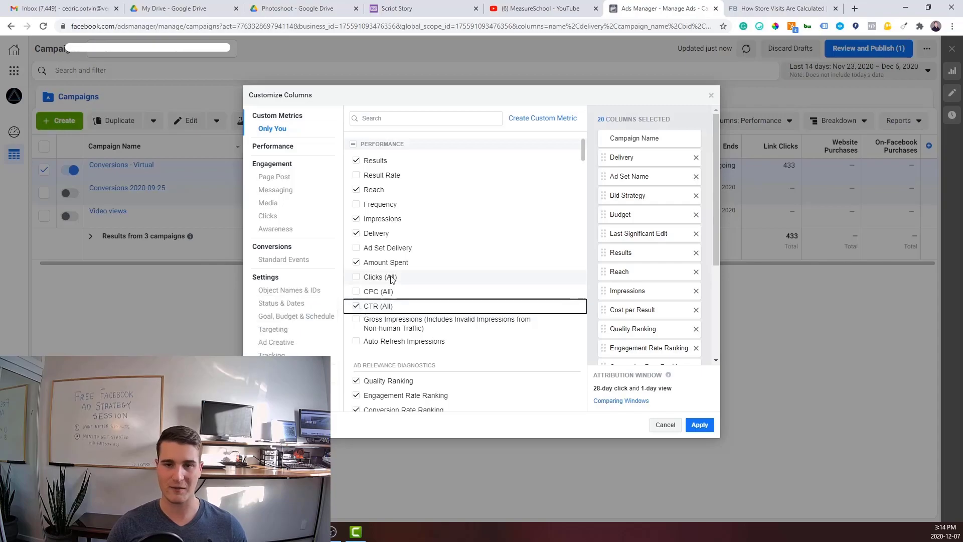
left_click(384, 294)
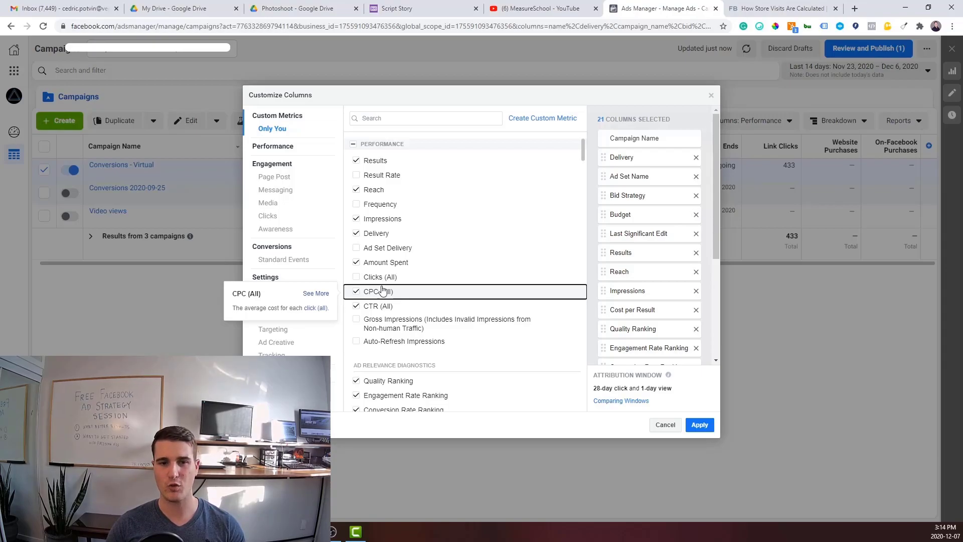
left_click(383, 280)
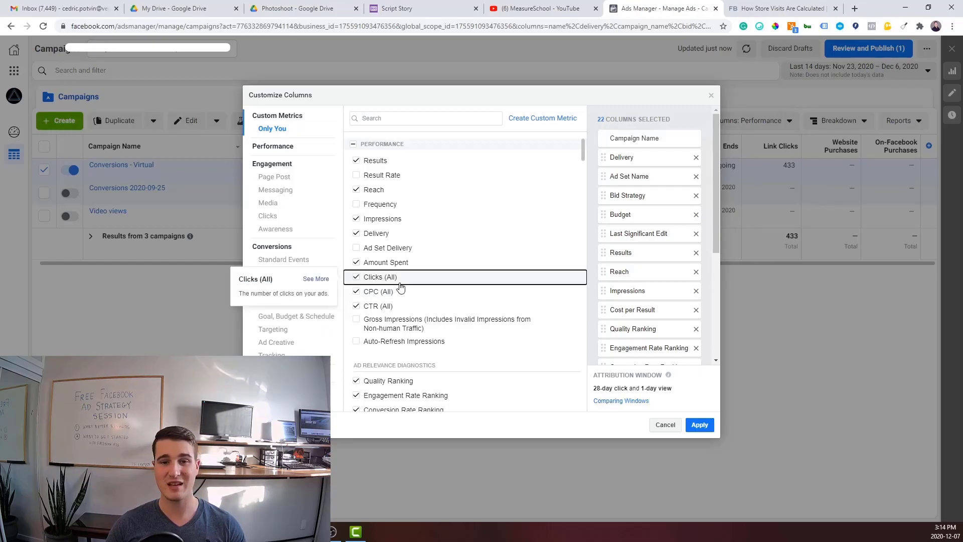
scroll(396, 288, "down", 3)
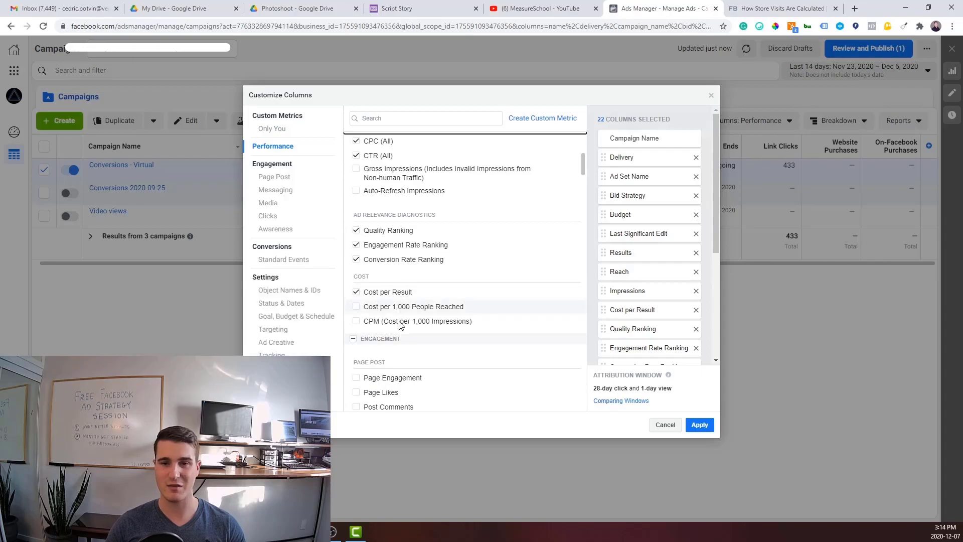
left_click(400, 323)
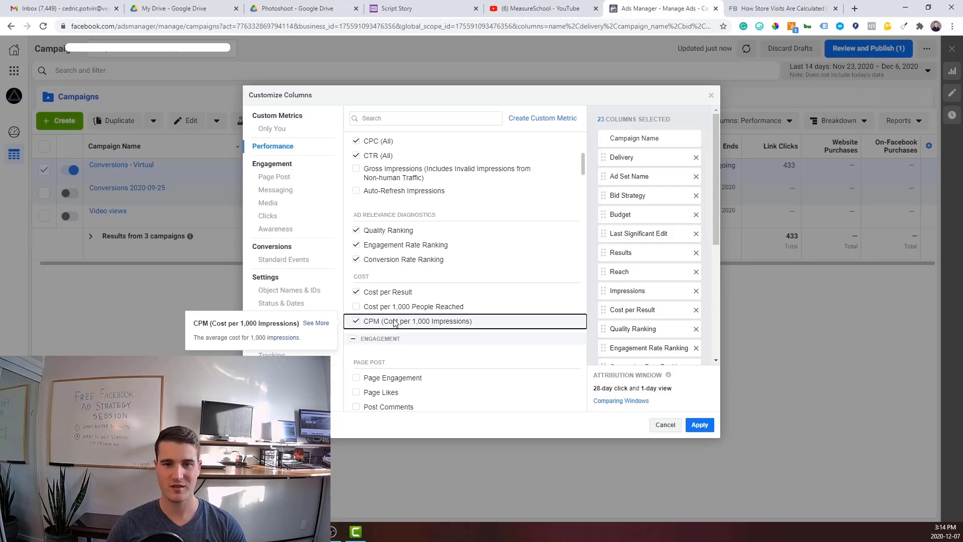
scroll(399, 325, "down", 6)
scroll(394, 321, "down", 5)
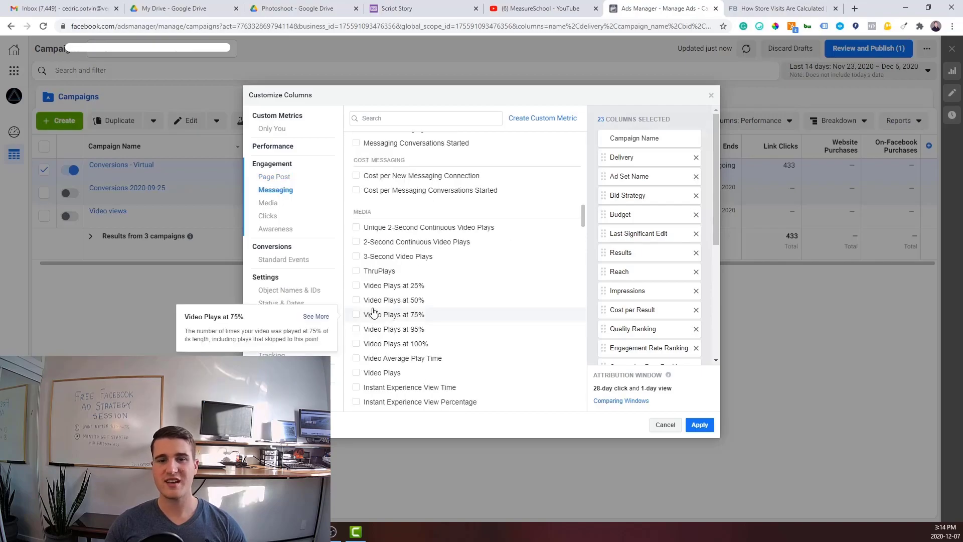
Tick Video Plays at 50%, 75% and 95% in the Media section.
mouse_move(363, 304)
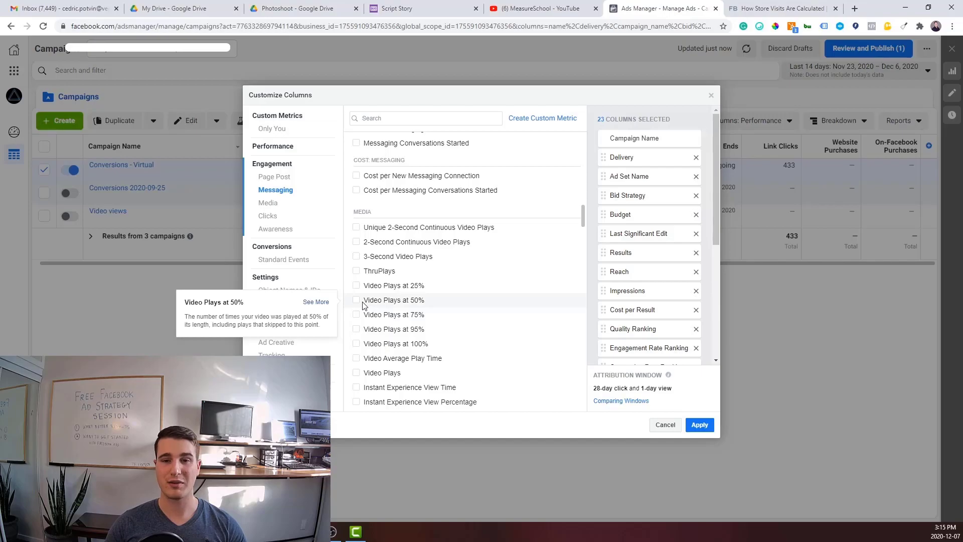
left_click(357, 301)
left_click(356, 315)
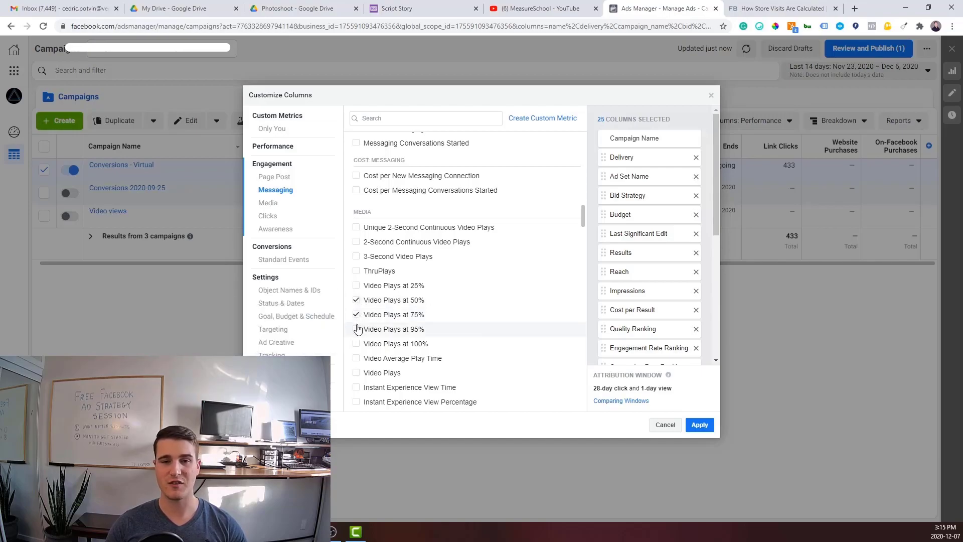
left_click(356, 329)
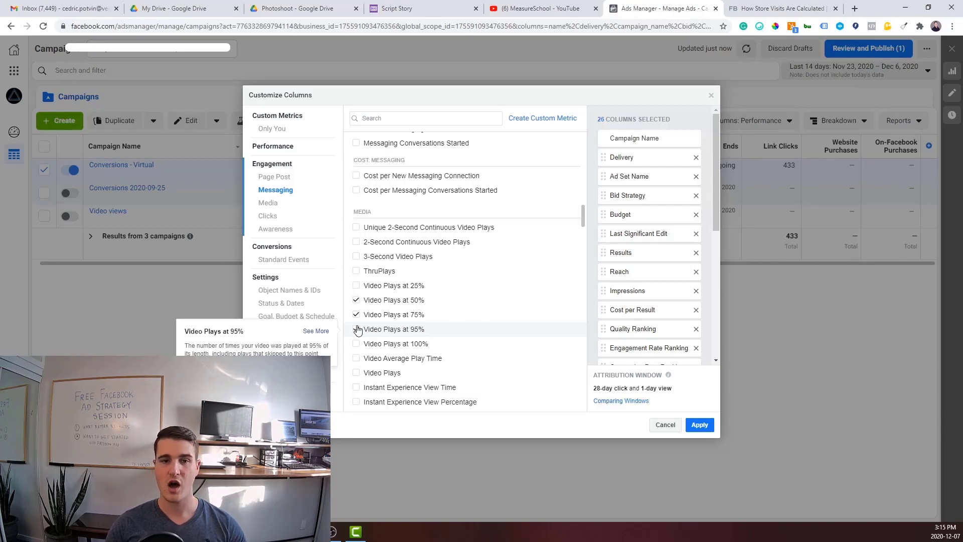
left_click(357, 329)
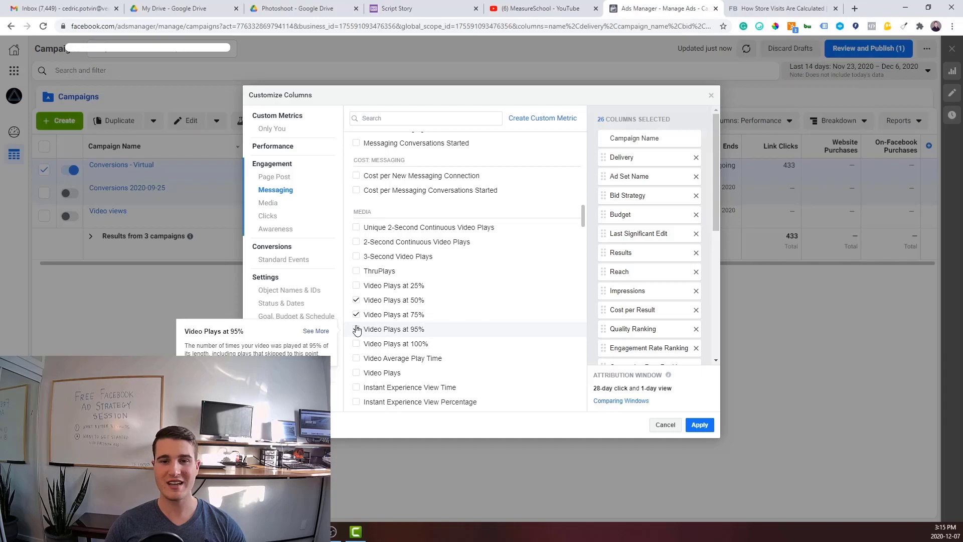
Search 'purchase', add the Purchases total and value columns, and apply the column selection.
left_click(403, 118)
type("purchase")
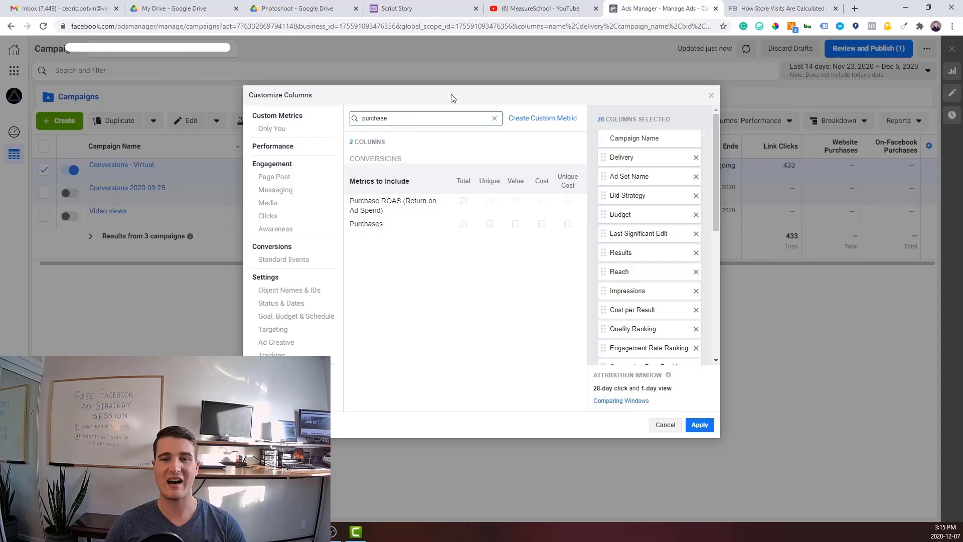
left_click(463, 224)
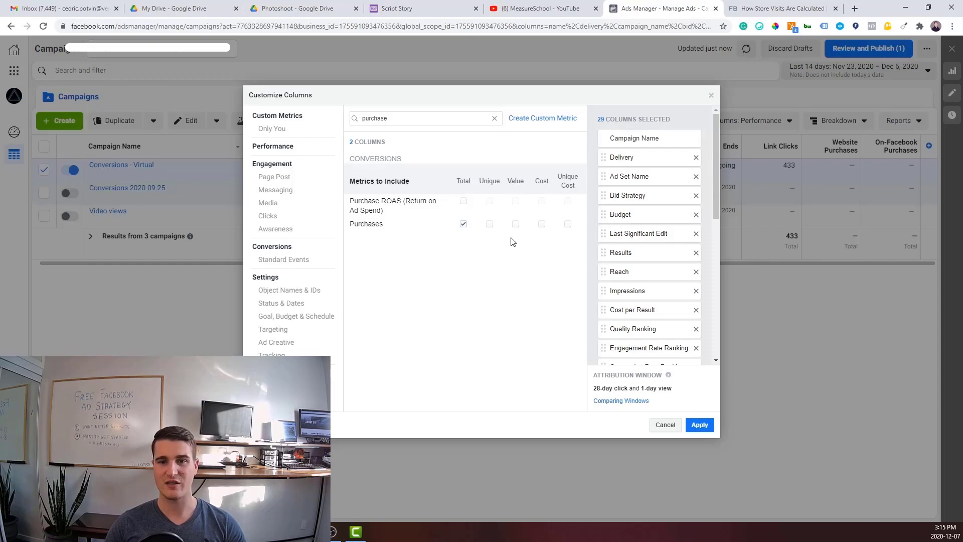
left_click(515, 225)
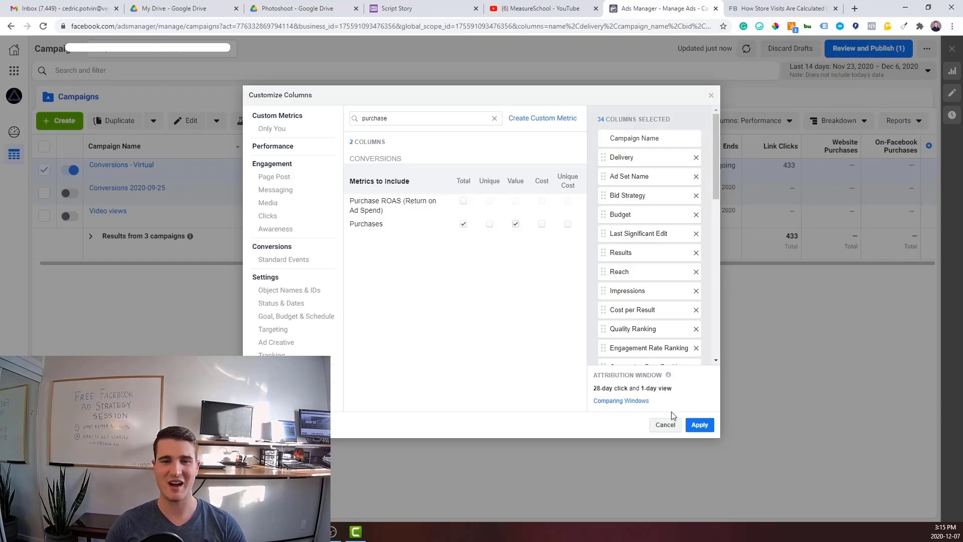
left_click(698, 426)
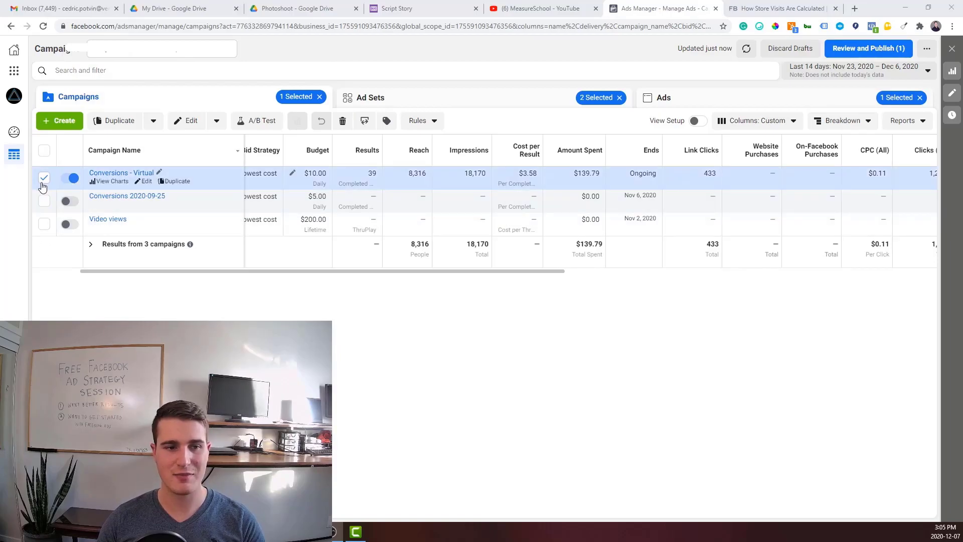
Go from the Conversions - Virtual ad sets to the Ads level for the two selected ad sets.
left_click(495, 107)
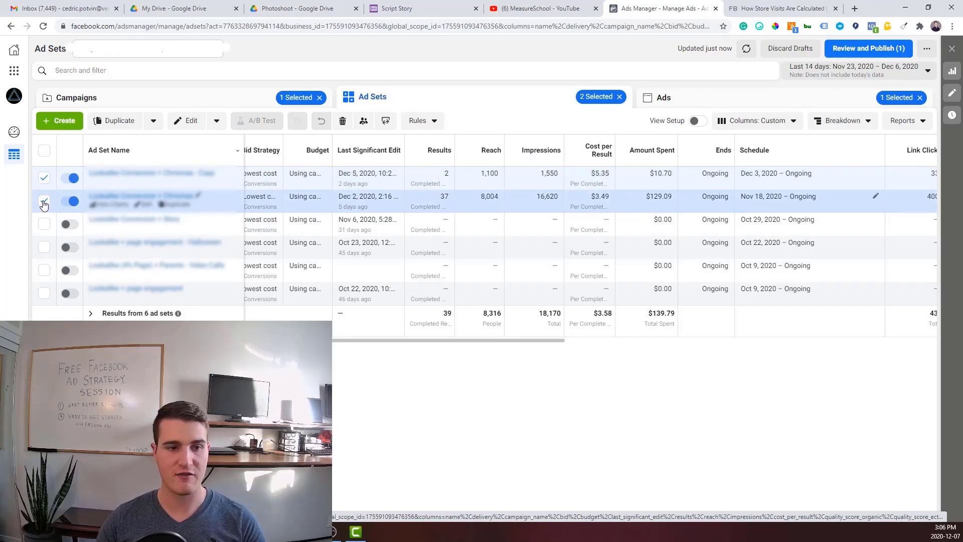
left_click(710, 104)
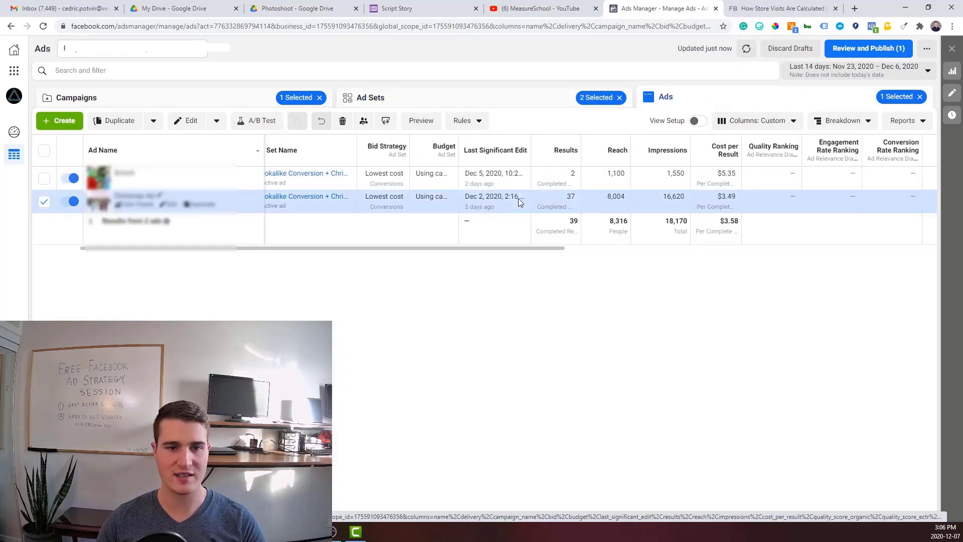
Select the first ad as well and show the By Dynamic Creative Element breakdown choices.
left_click(44, 178)
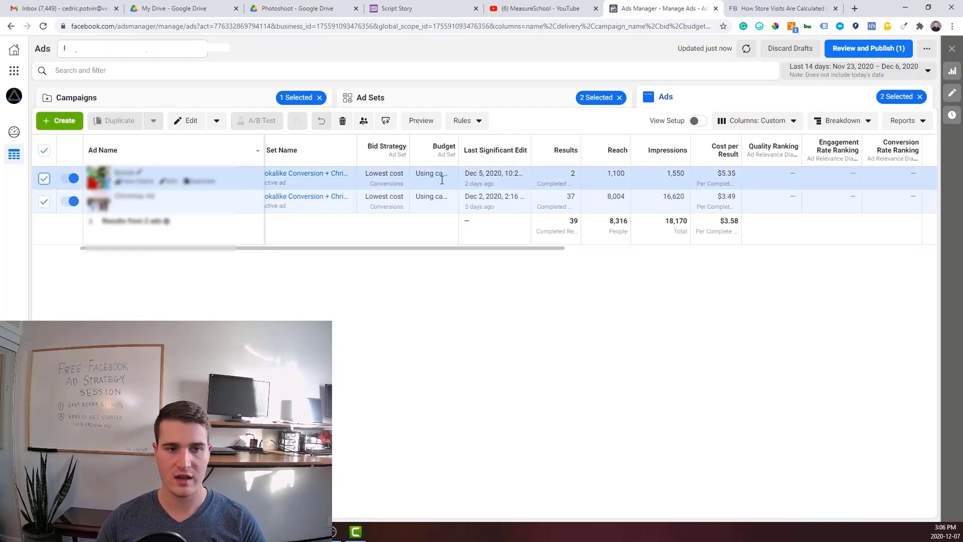
left_click(847, 123)
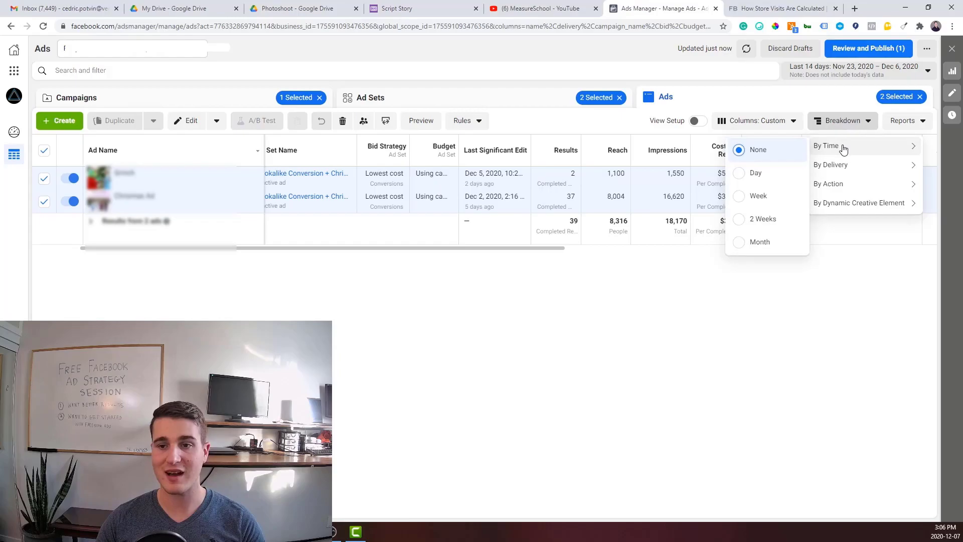
mouse_move(845, 166)
mouse_move(845, 193)
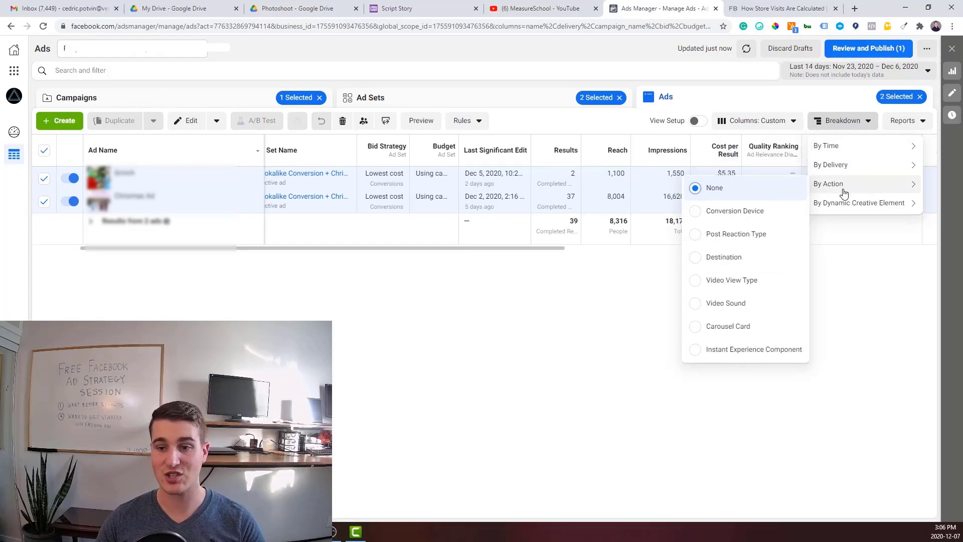
mouse_move(844, 210)
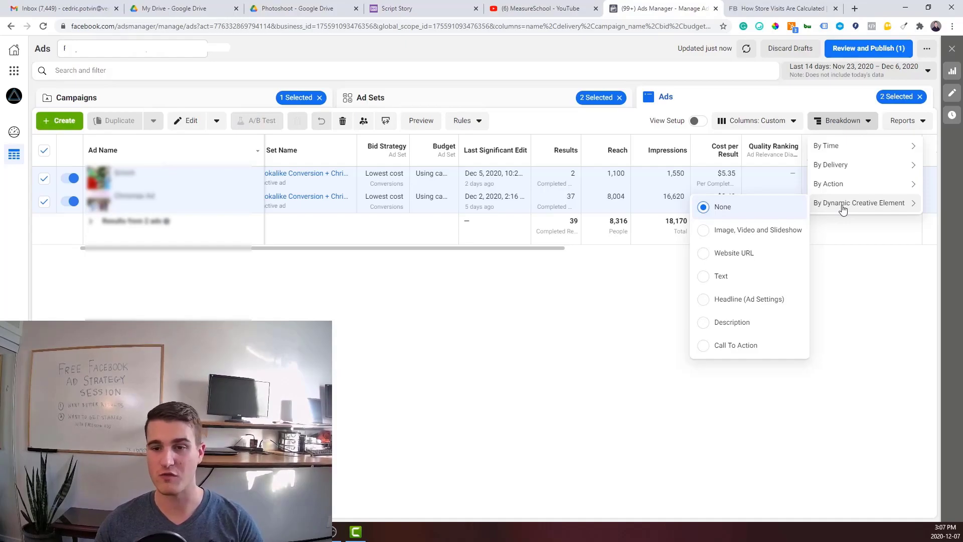
Break the ads' results down by Image, Video and Slideshow, then clear that breakdown.
left_click(730, 236)
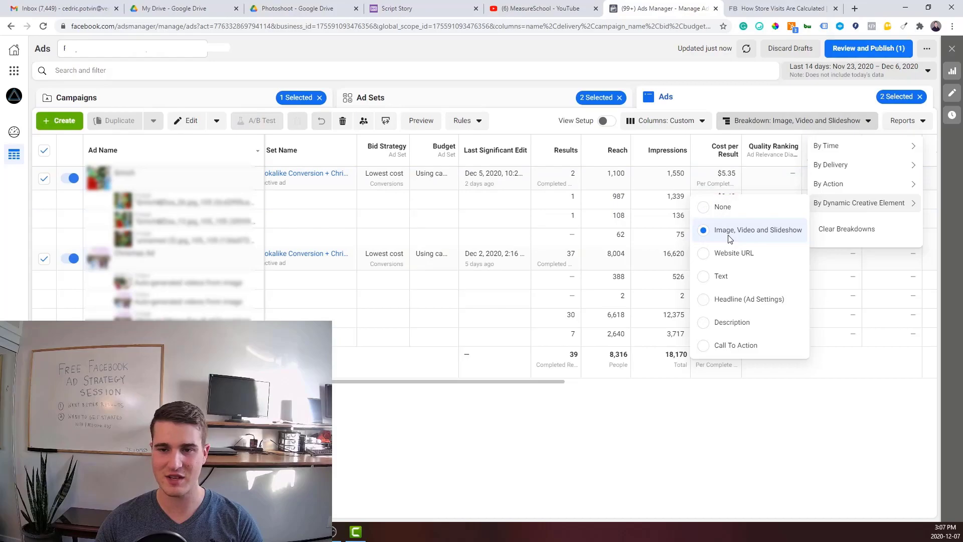
left_click(374, 509)
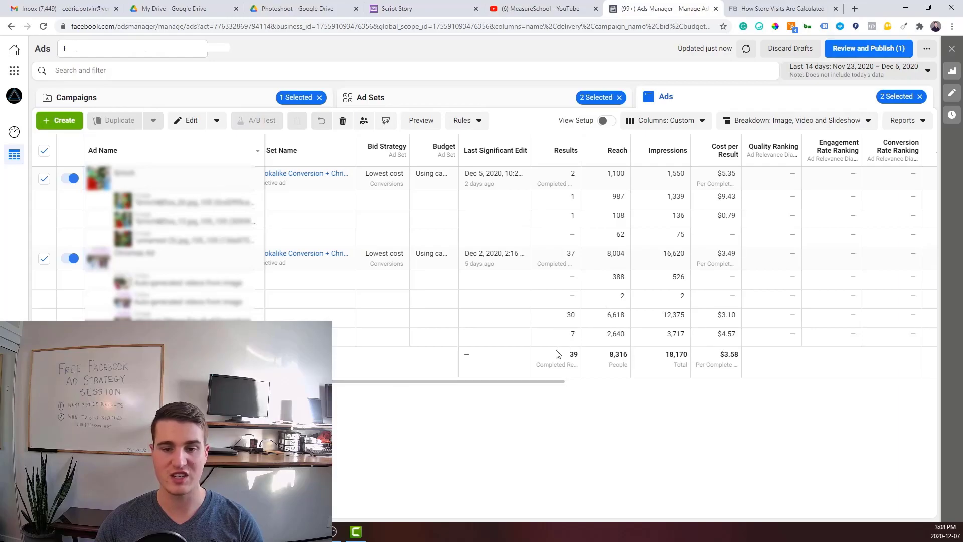
left_click(823, 121)
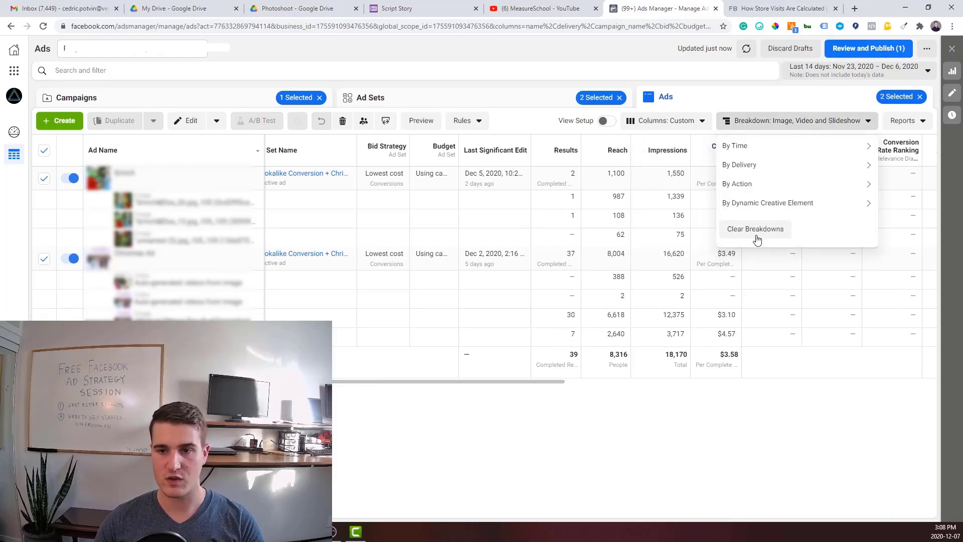
left_click(756, 229)
Break the ads' results down by dynamic creative element Text.
left_click(835, 121)
left_click(835, 121)
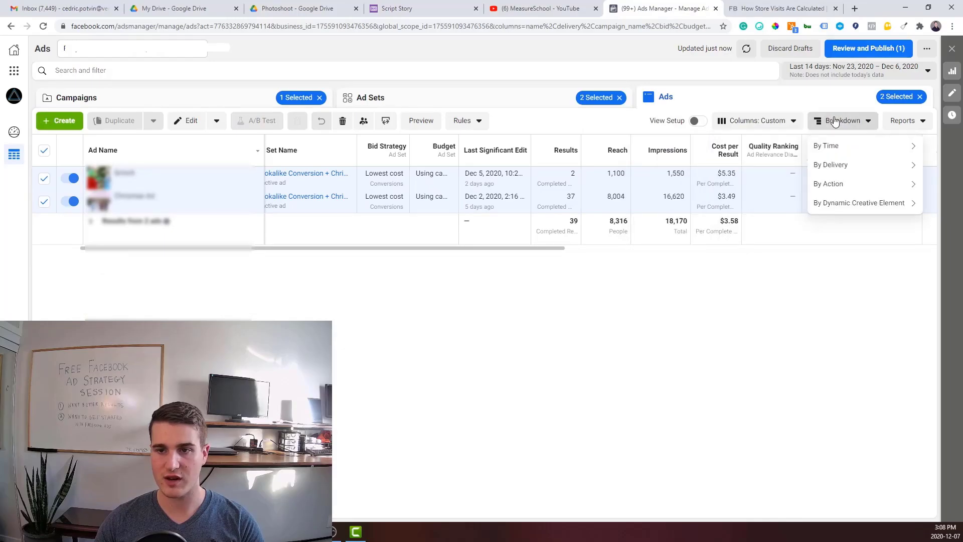
mouse_move(844, 201)
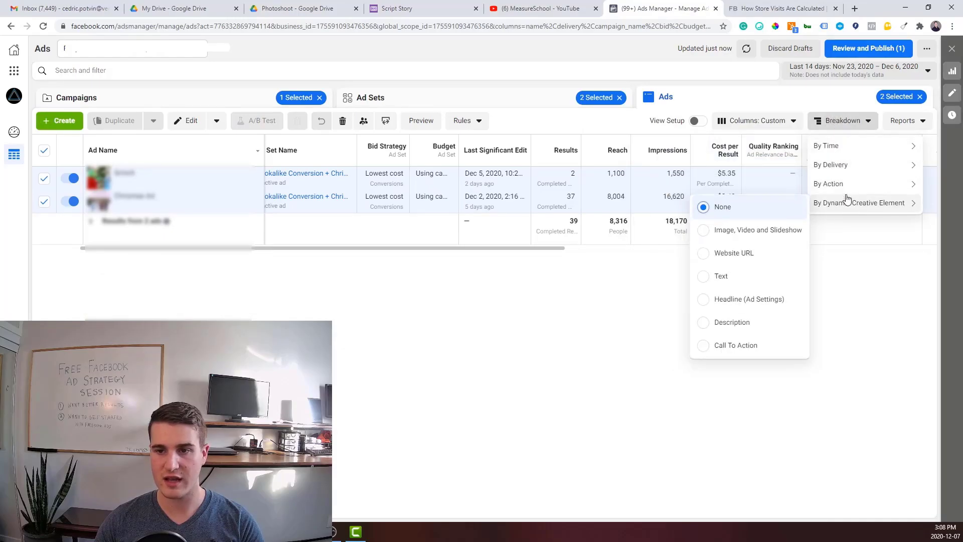
left_click(733, 279)
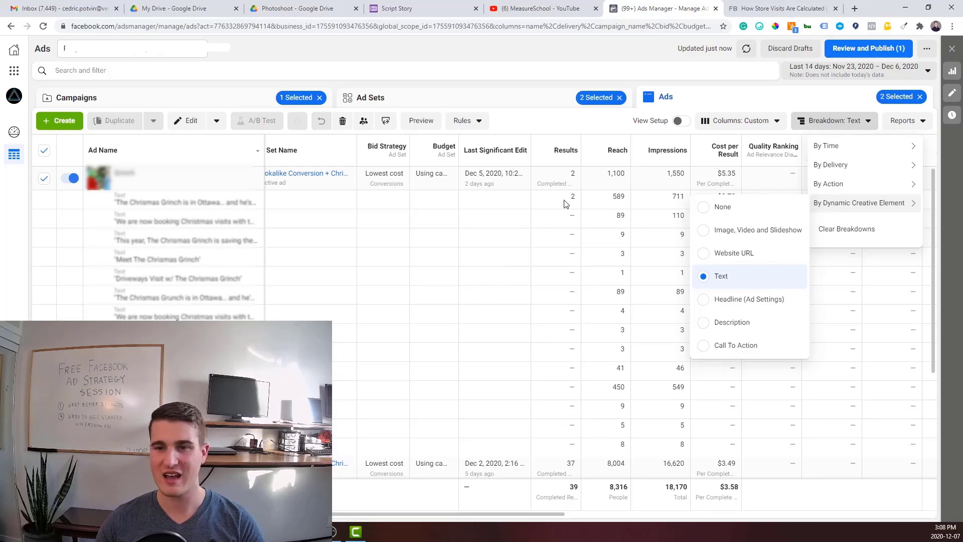
left_click(839, 100)
left_click(840, 122)
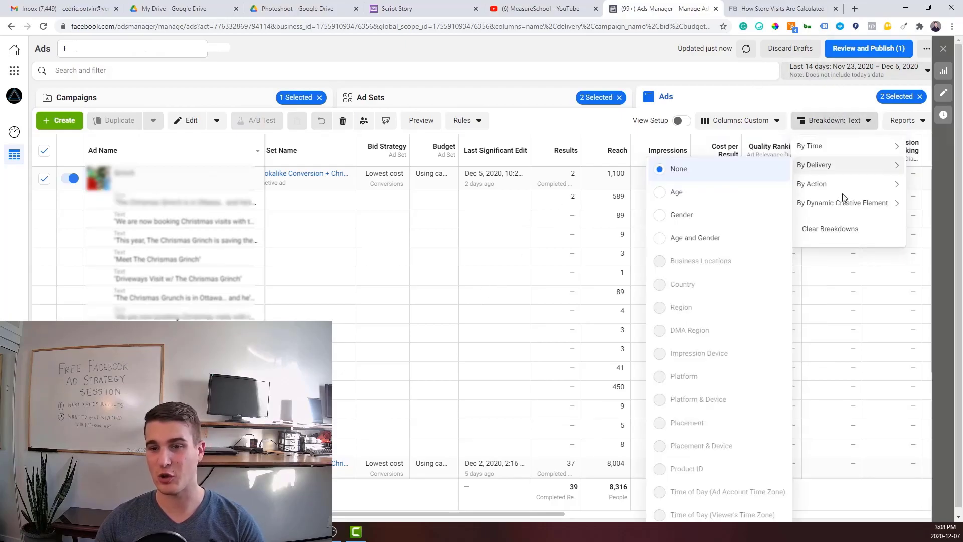
Clear the Text breakdown and break results down by Delivery > Age.
left_click(836, 225)
mouse_move(829, 165)
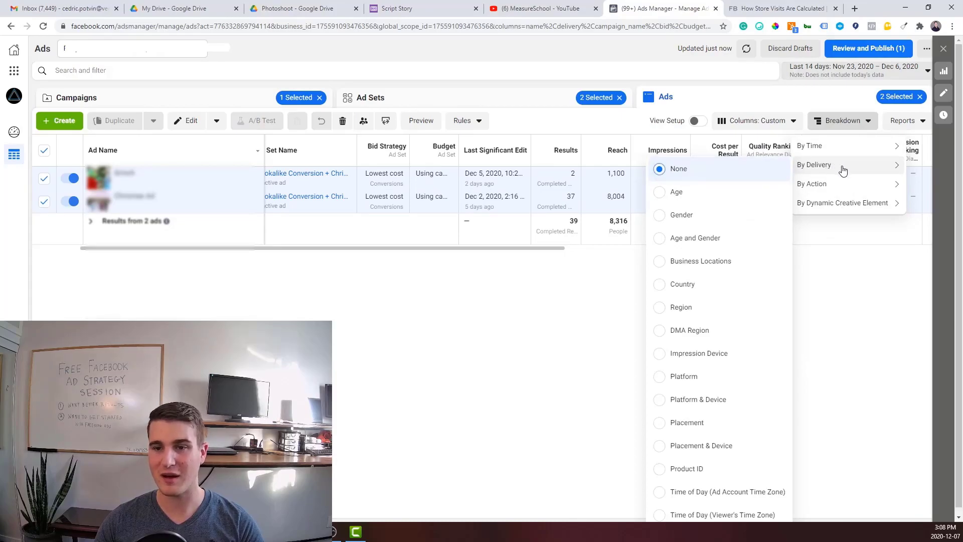
left_click(725, 194)
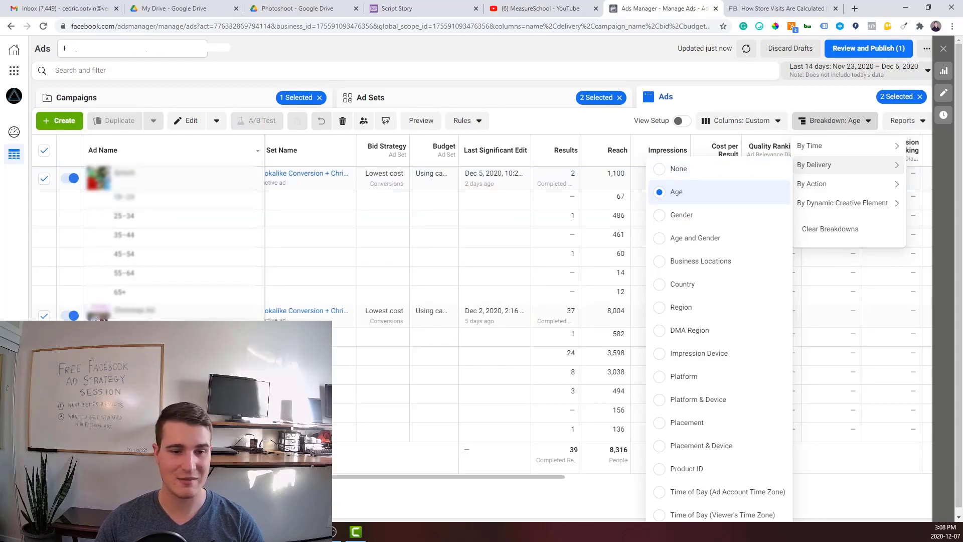
left_click(44, 178)
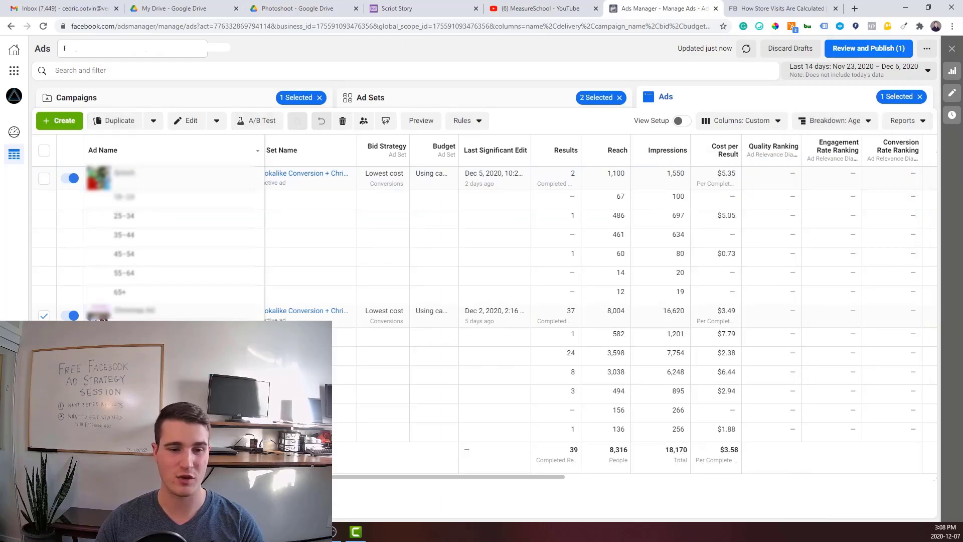